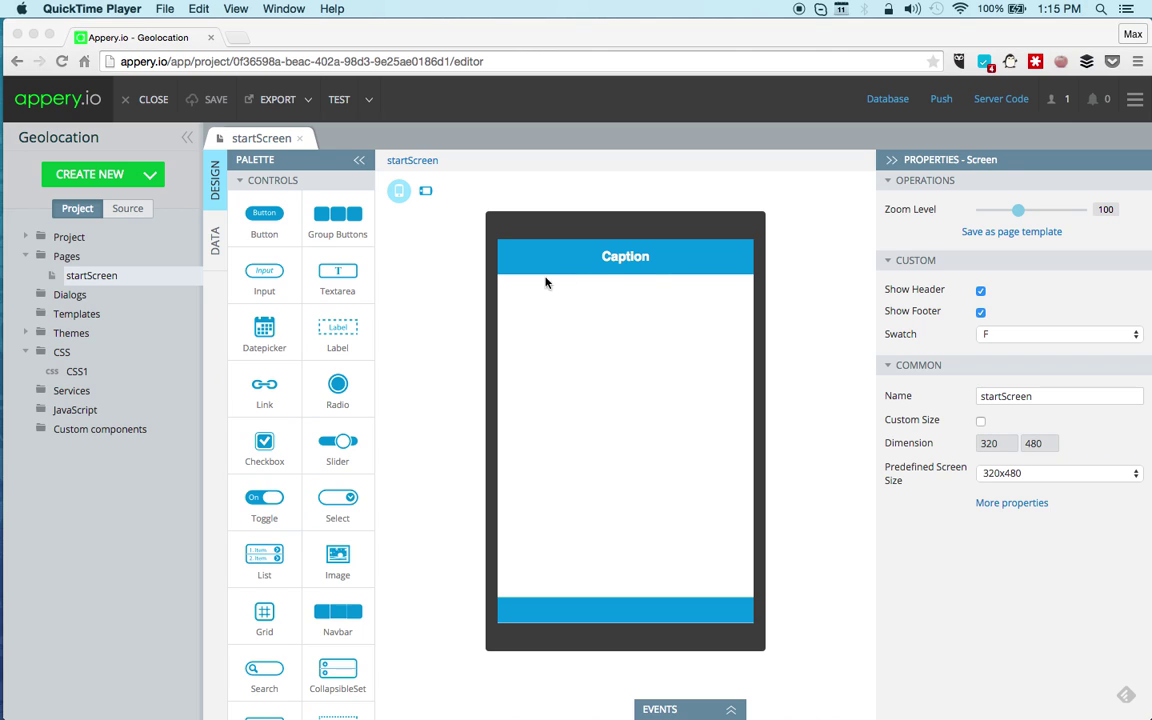
Change the startScreen header text to 'App'
{"action": "left_click", "coordinate": [645, 265]}
{"action": "left_click", "coordinate": [659, 248]}
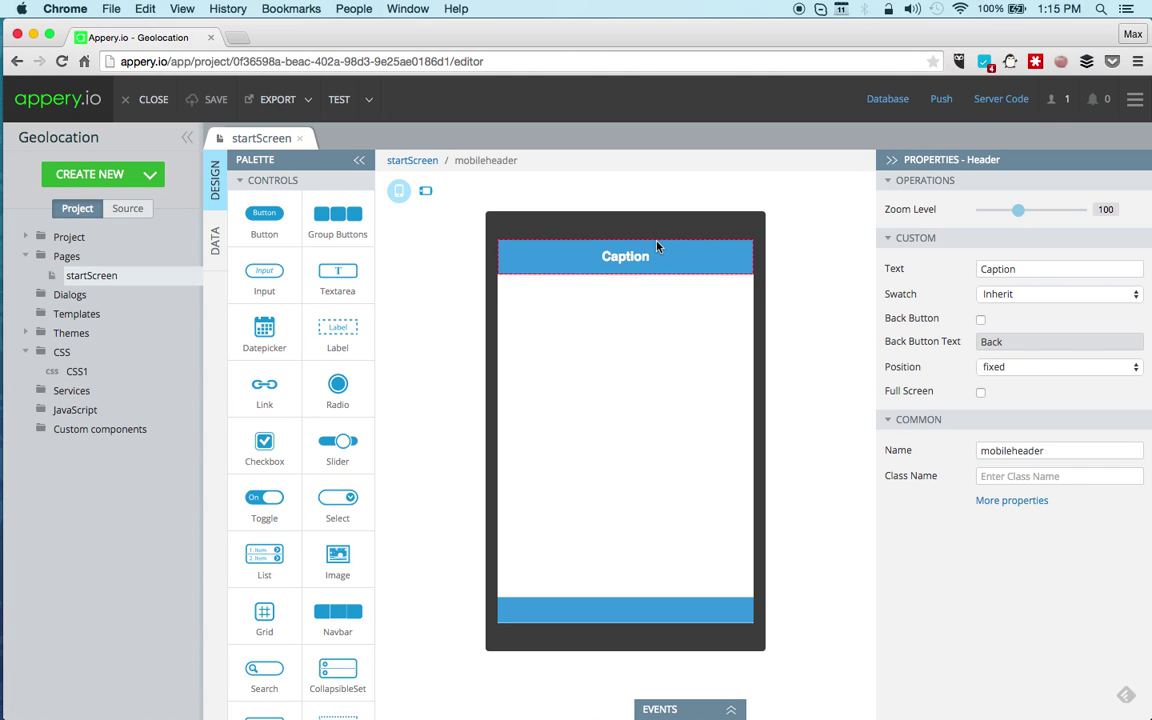
{"action": "double_click", "coordinate": [1043, 268]}
{"action": "type", "text": "App"}
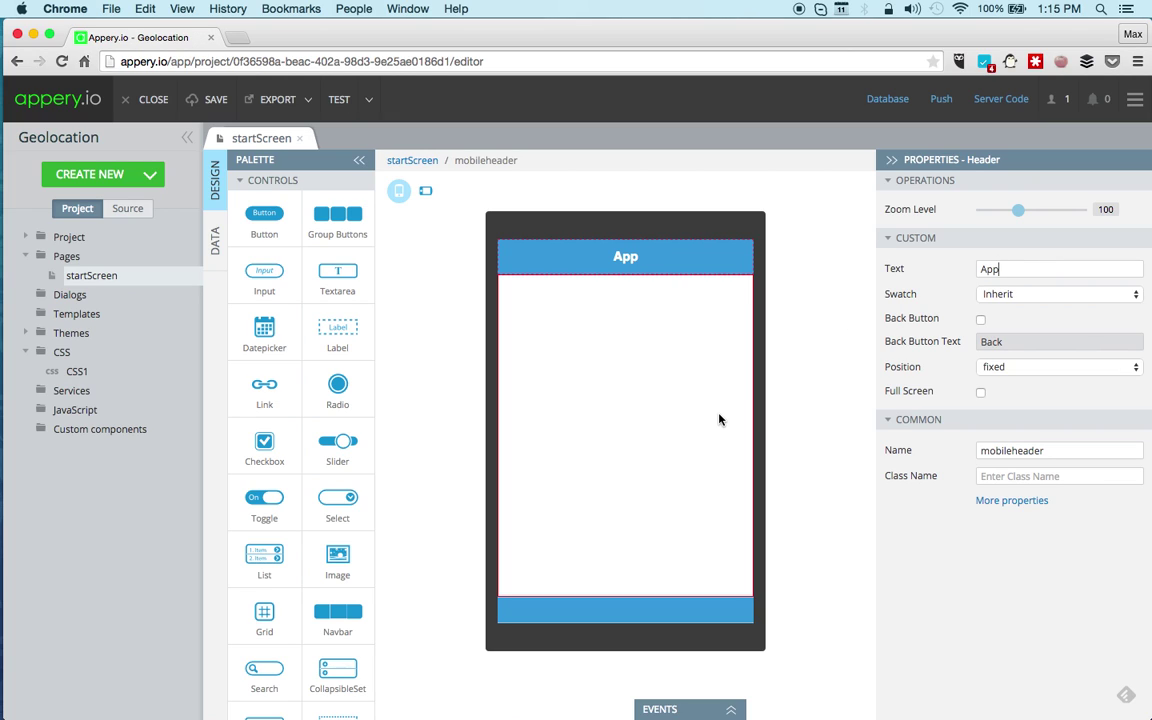
Add a 'Location' button with a navigation-arrow icon to the header
{"action": "left_click", "coordinate": [718, 420]}
{"action": "left_click_drag", "start_coordinate": [264, 215], "coordinate": [718, 258]}
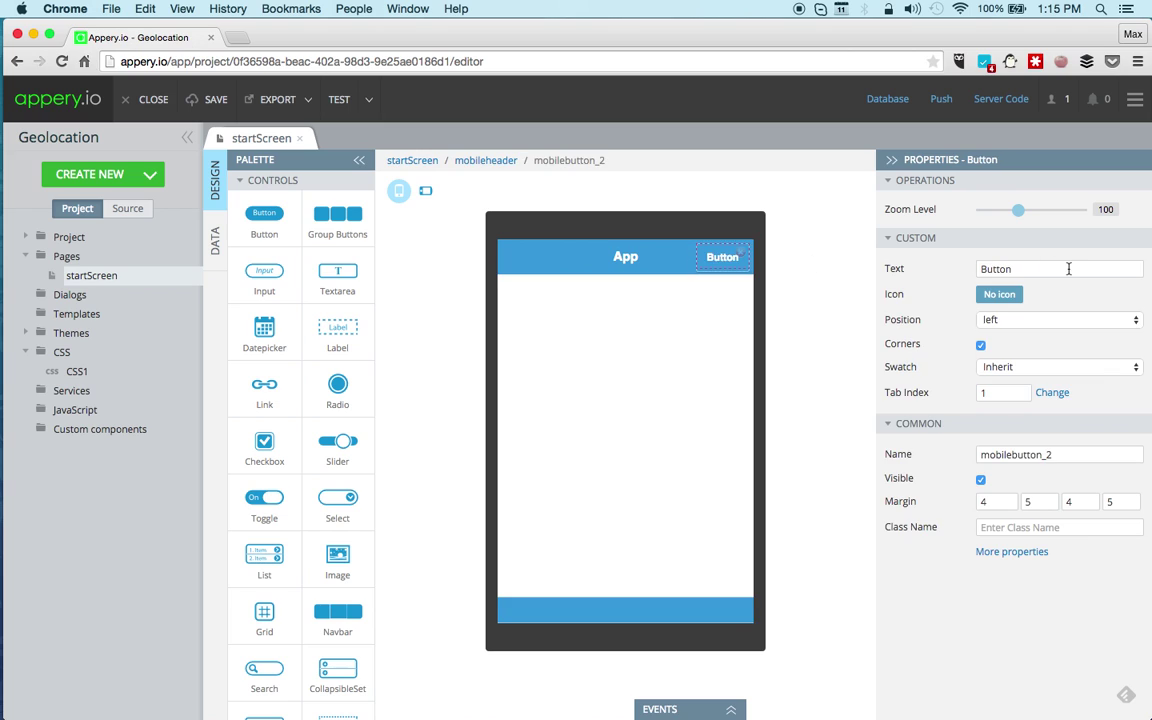
{"action": "double_click", "coordinate": [1068, 269]}
{"action": "type", "text": "Location"}
{"action": "left_click", "coordinate": [999, 294]}
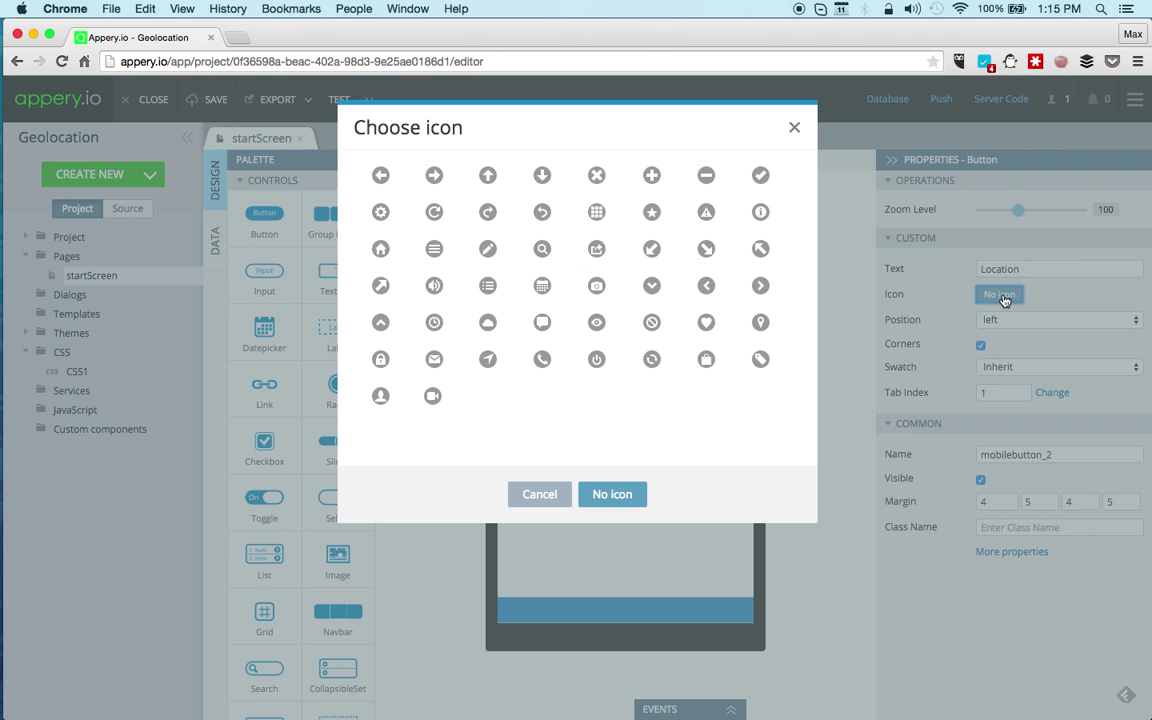
{"action": "left_click", "coordinate": [488, 359]}
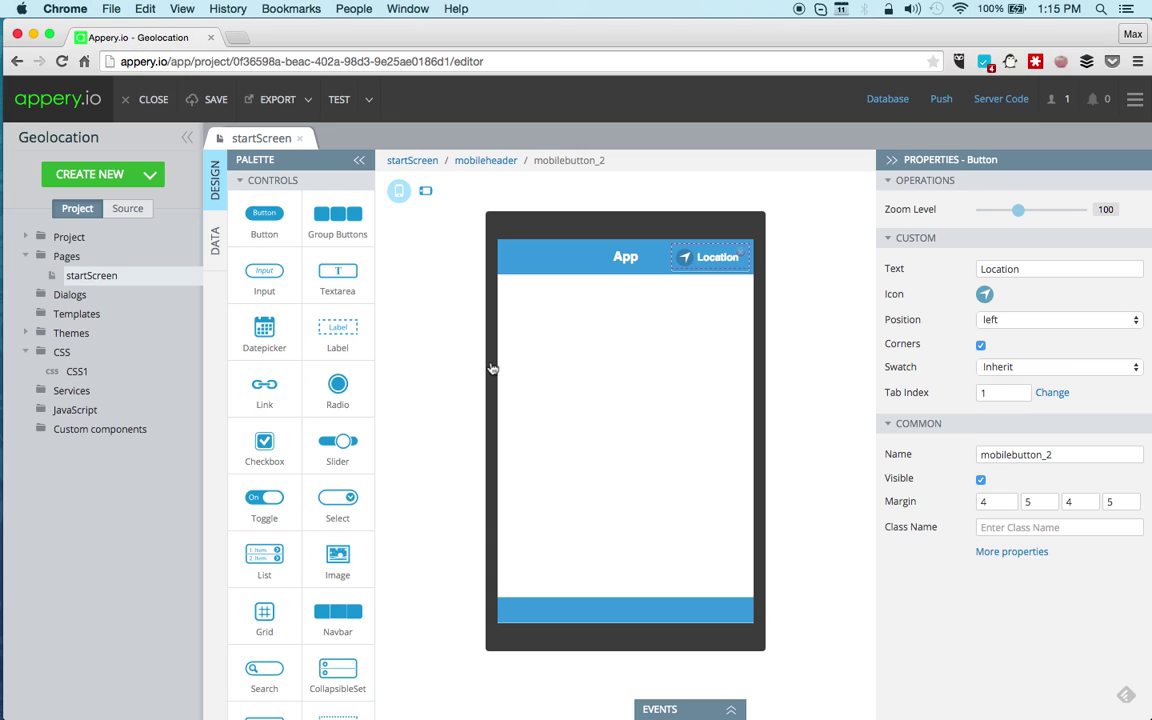
Add two text inputs to the page and clear their default text
{"action": "left_click_drag", "start_coordinate": [264, 273], "coordinate": [560, 310]}
{"action": "left_click_drag", "start_coordinate": [265, 285], "coordinate": [521, 362]}
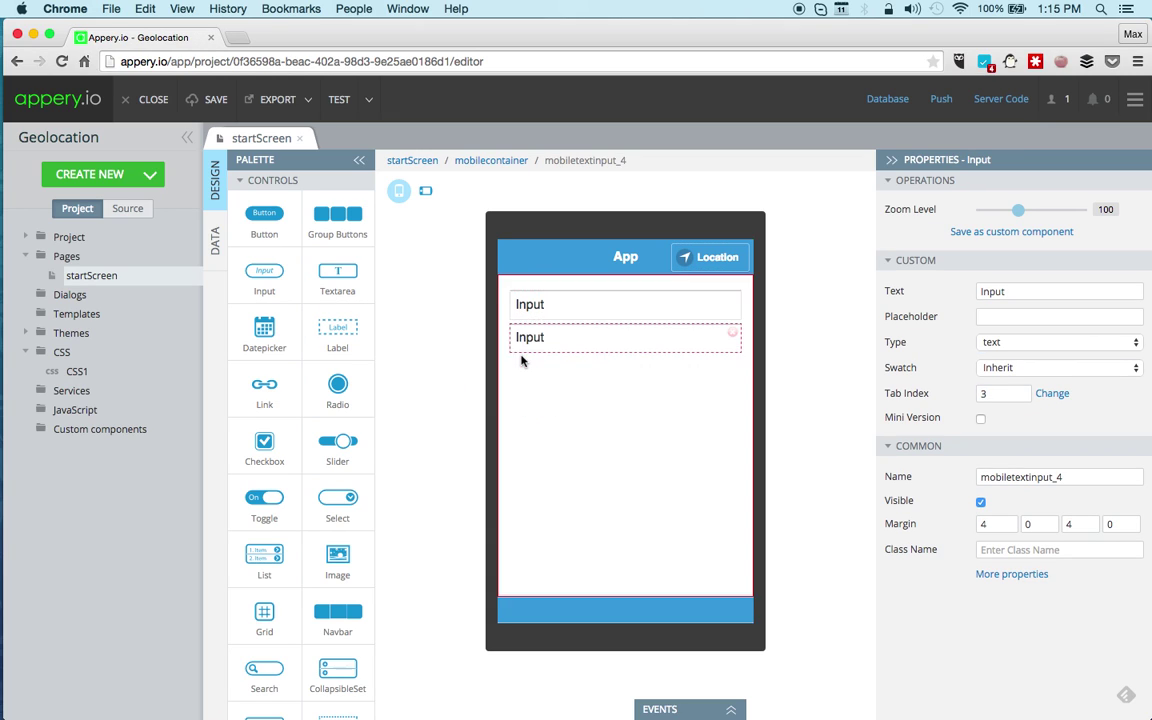
{"action": "left_click", "coordinate": [600, 305]}
{"action": "double_click", "coordinate": [1054, 292]}
{"action": "key", "text": "BackSpace"}
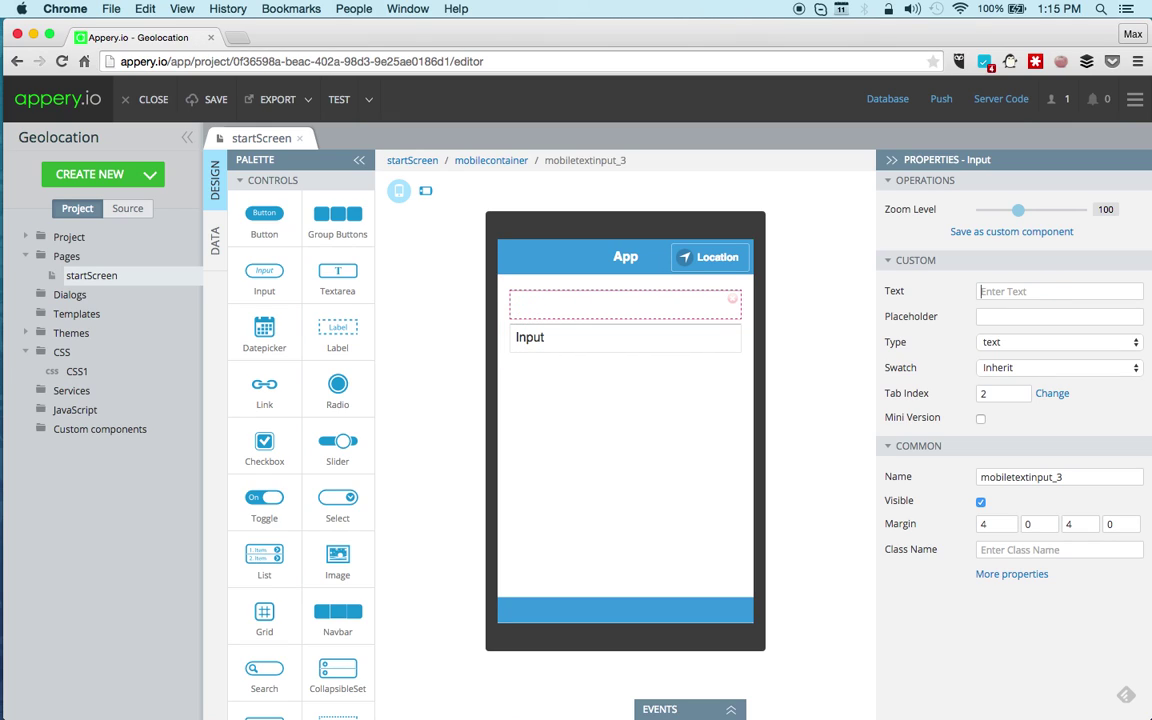
{"action": "left_click", "coordinate": [653, 337]}
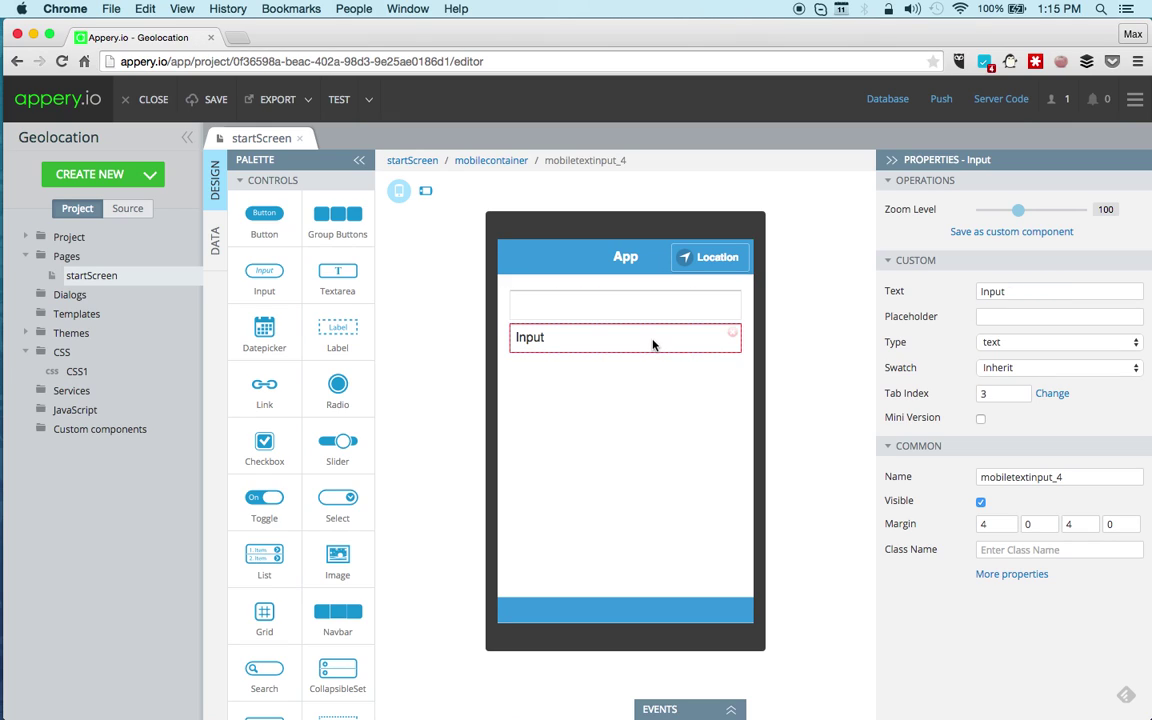
{"action": "double_click", "coordinate": [1029, 291]}
{"action": "key", "text": "BackSpace"}
Place a Google map below the inputs with Show marker enabled
{"action": "left_click", "coordinate": [700, 462]}
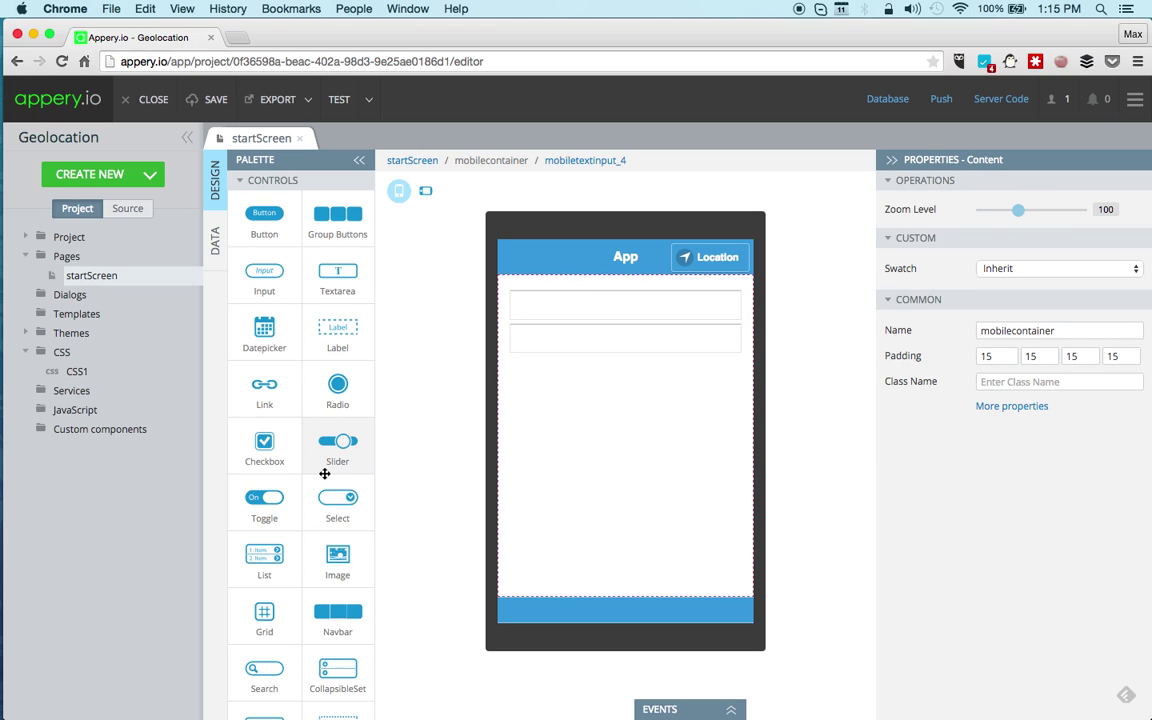
{"action": "scroll", "coordinate": [323, 470], "scroll_direction": "down", "scroll_amount": 3}
{"action": "scroll", "coordinate": [324, 473], "scroll_direction": "down", "scroll_amount": 4}
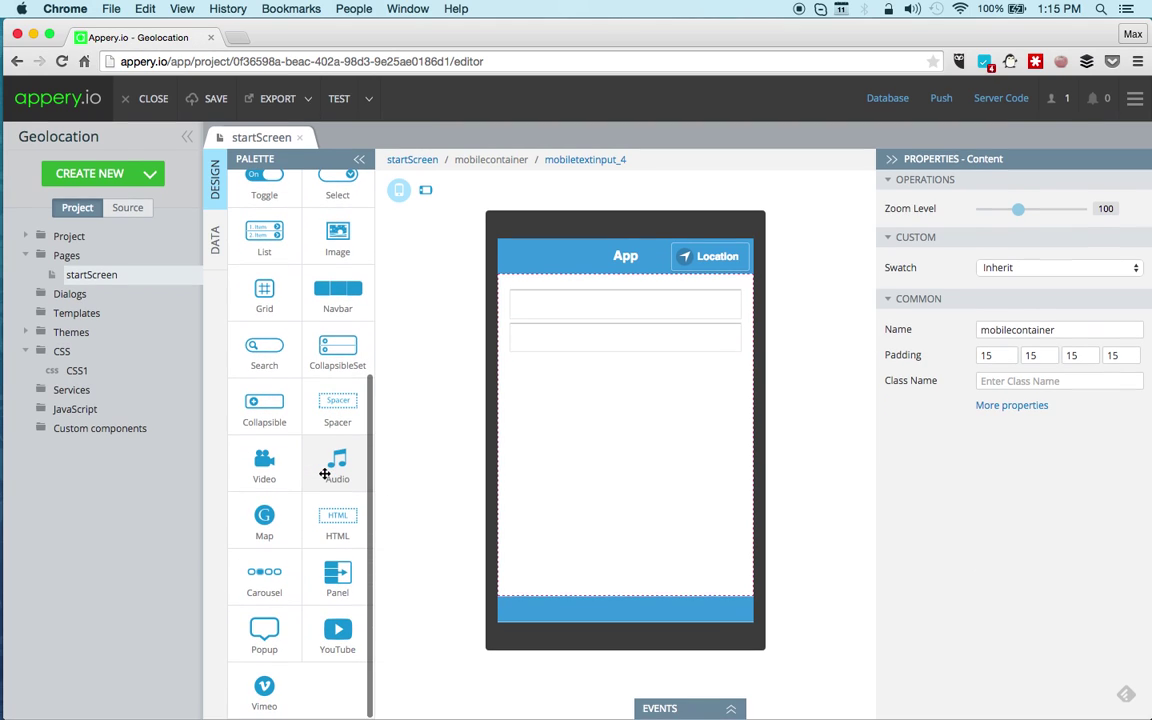
{"action": "left_click_drag", "start_coordinate": [281, 526], "coordinate": [590, 440]}
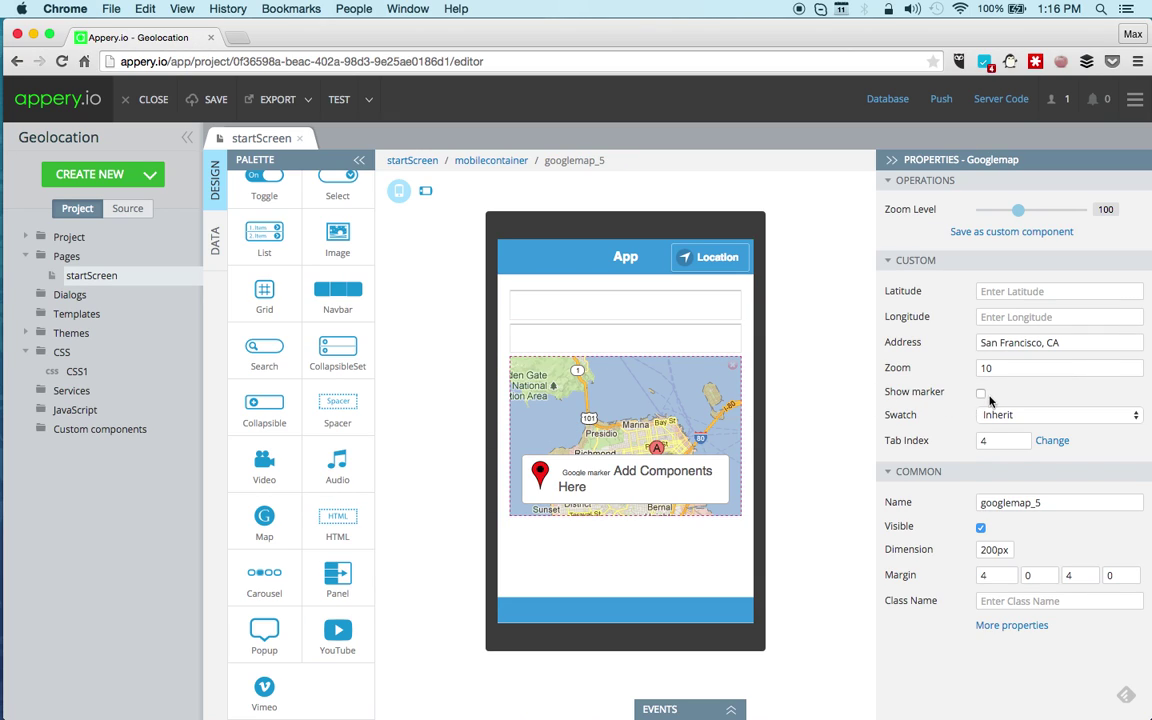
{"action": "left_click", "coordinate": [981, 394]}
Create a new Geolocation device service named GeolocationService
{"action": "left_click", "coordinate": [149, 176]}
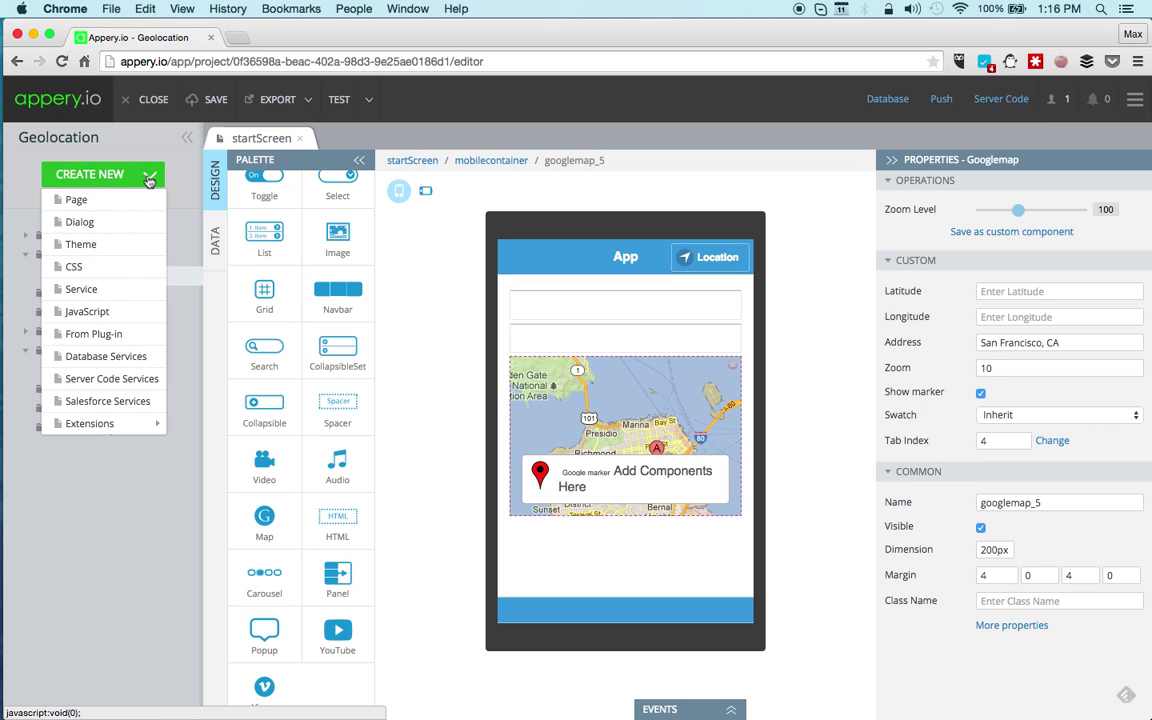
{"action": "left_click", "coordinate": [85, 289]}
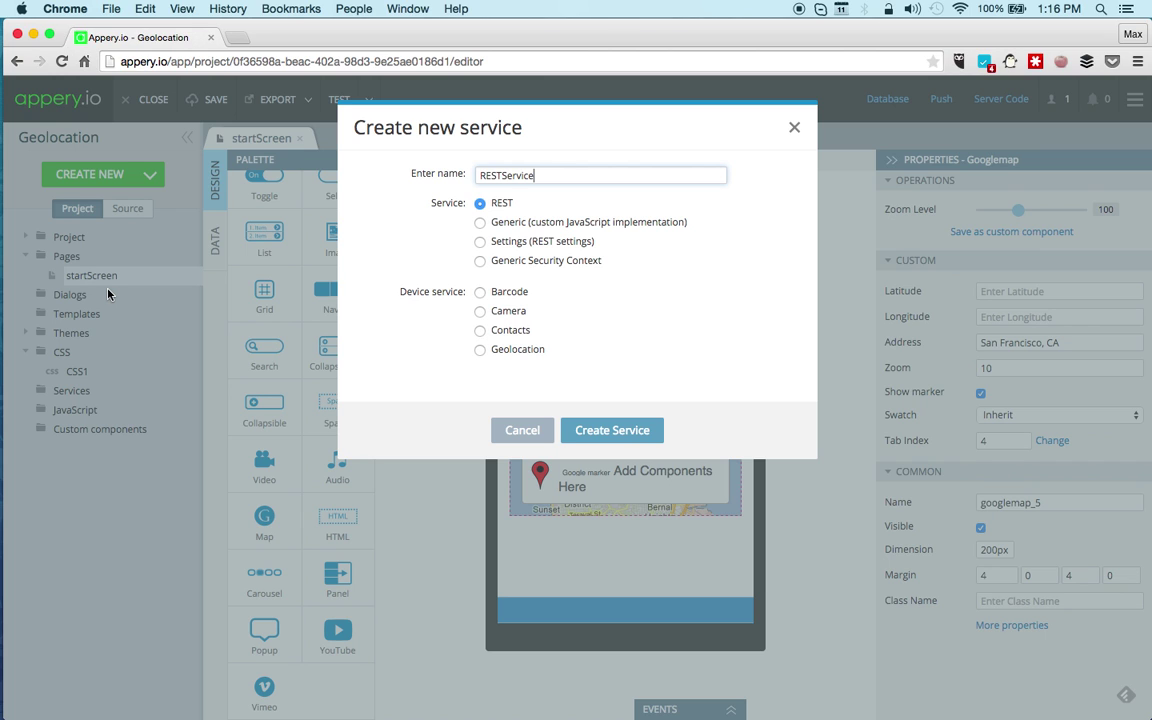
{"action": "left_click", "coordinate": [512, 350]}
{"action": "left_click", "coordinate": [597, 430]}
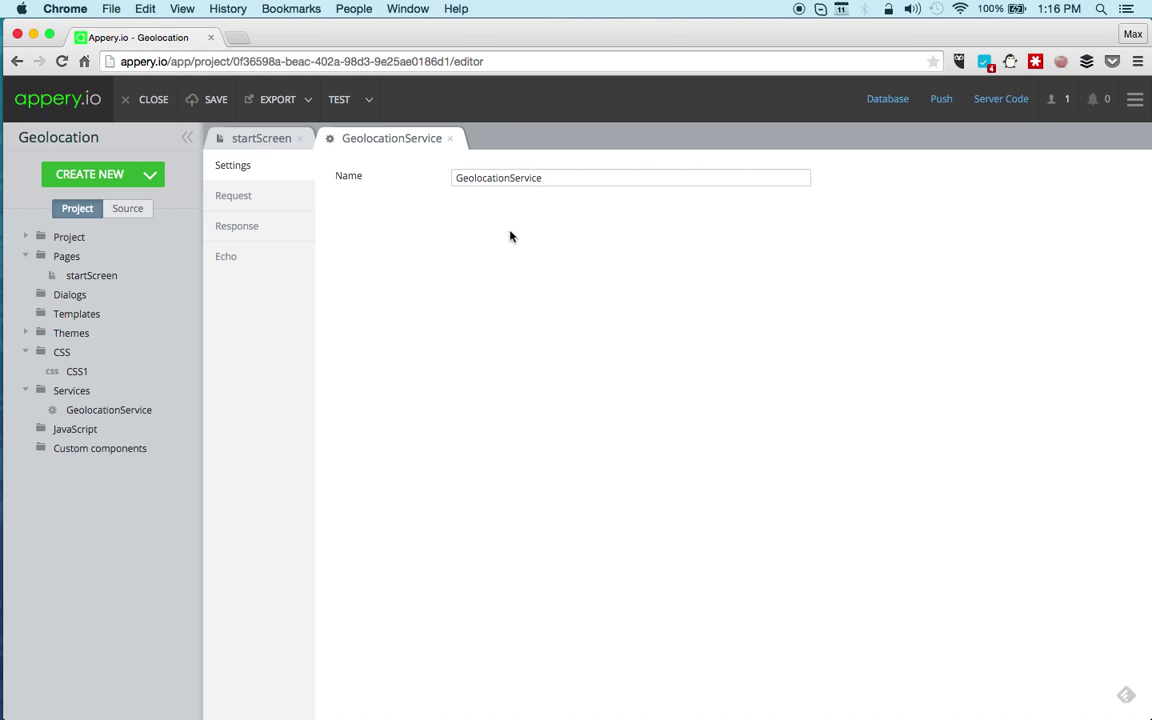
Review GeolocationService's request and response, then go back to the startScreen design
{"action": "left_click", "coordinate": [270, 204]}
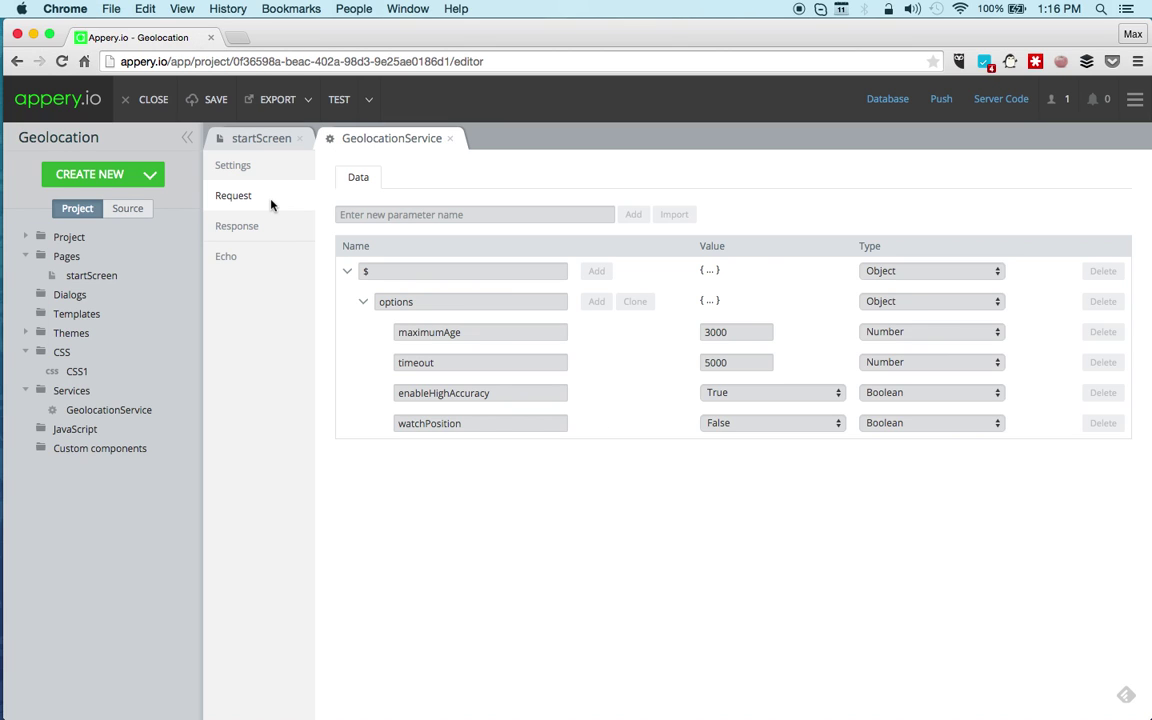
{"action": "left_click", "coordinate": [250, 227]}
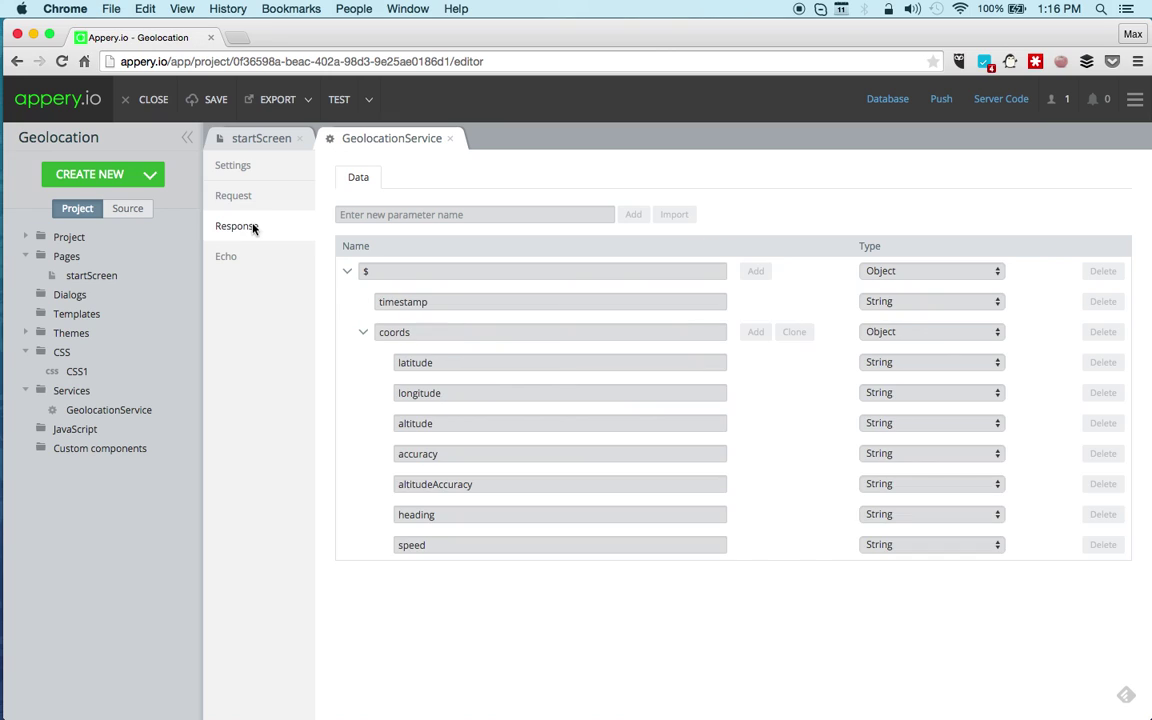
{"action": "left_click", "coordinate": [260, 139]}
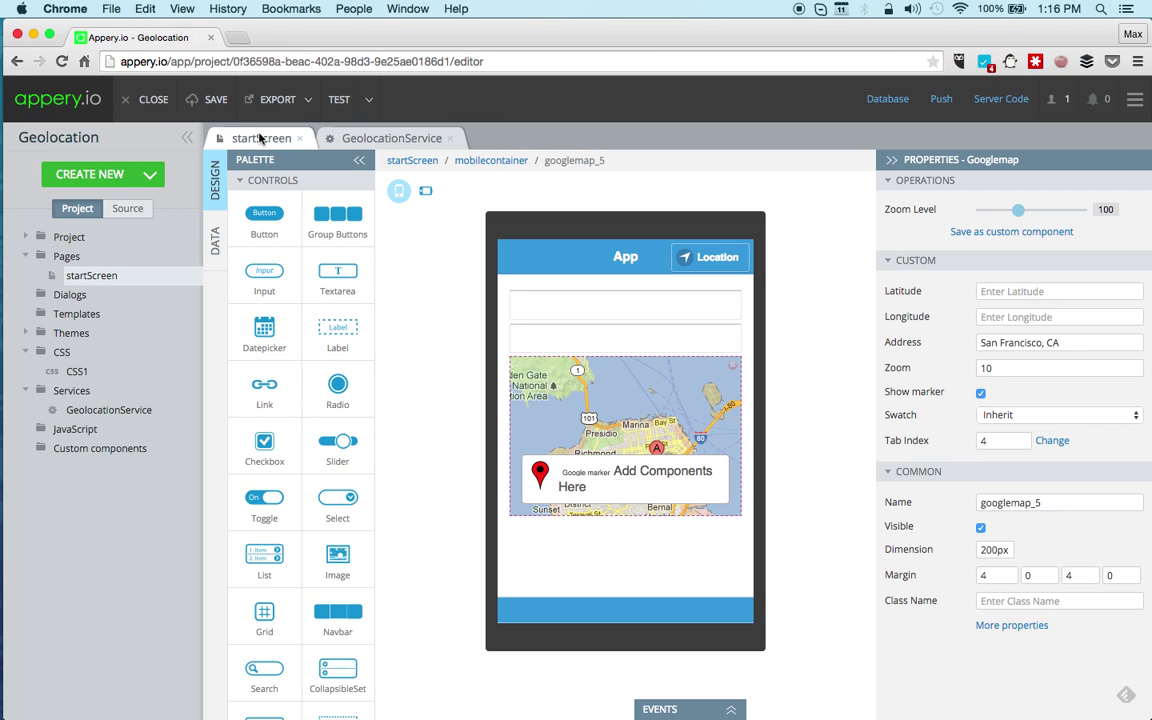
Add the Device datasource geolocation1 using GeolocationService to startScreen
{"action": "left_click", "coordinate": [218, 256]}
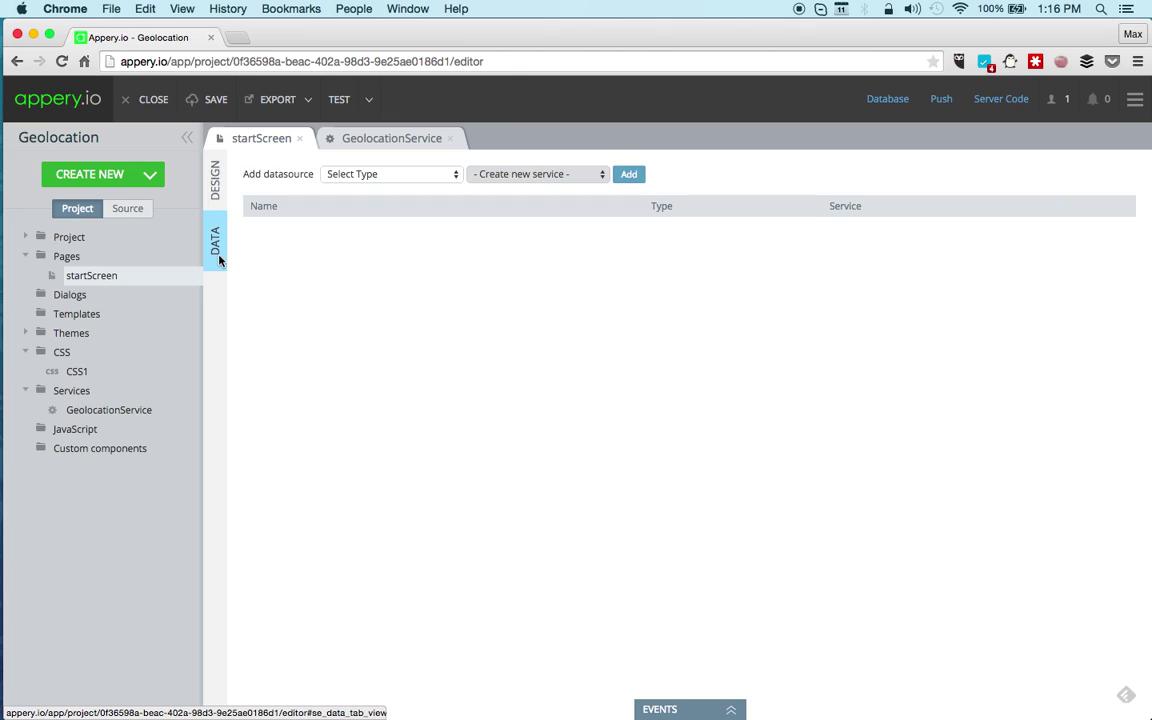
{"action": "left_click", "coordinate": [382, 175]}
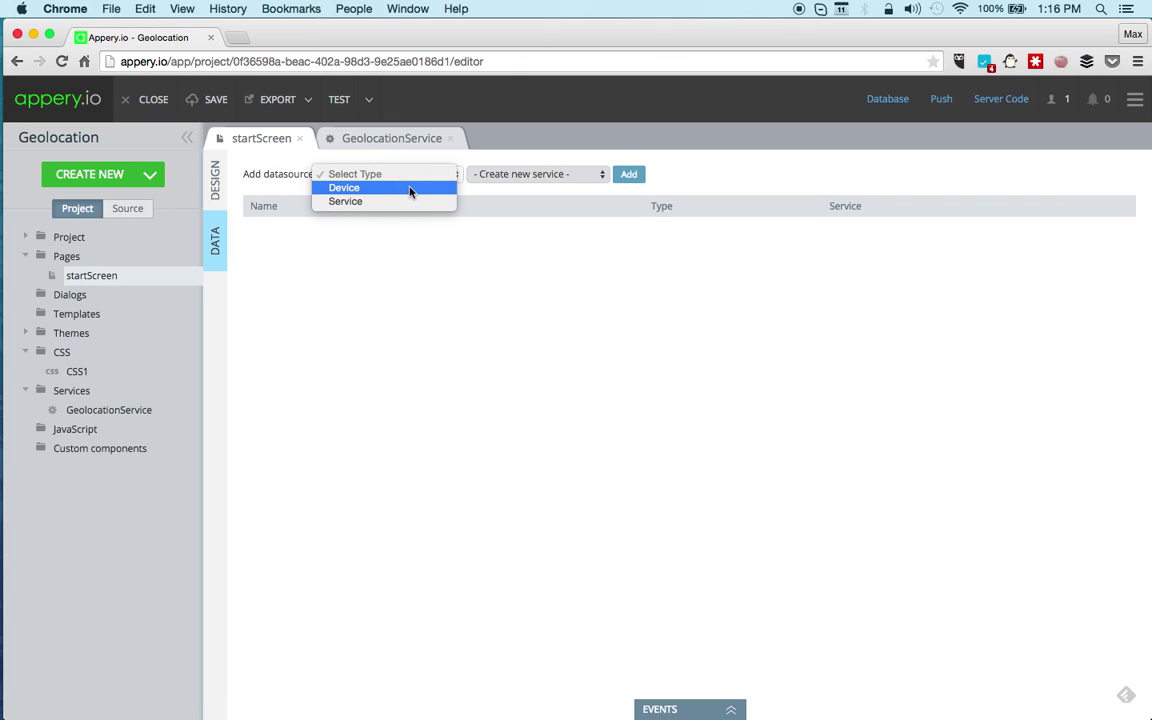
{"action": "left_click", "coordinate": [410, 189]}
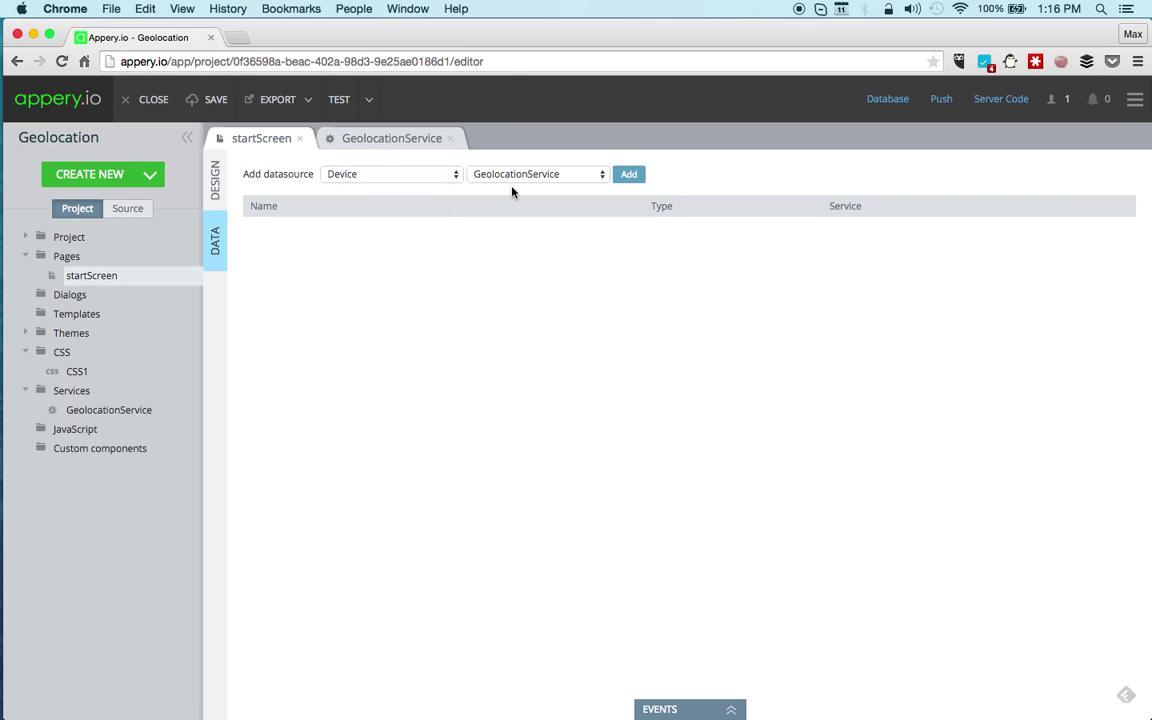
{"action": "left_click", "coordinate": [630, 178]}
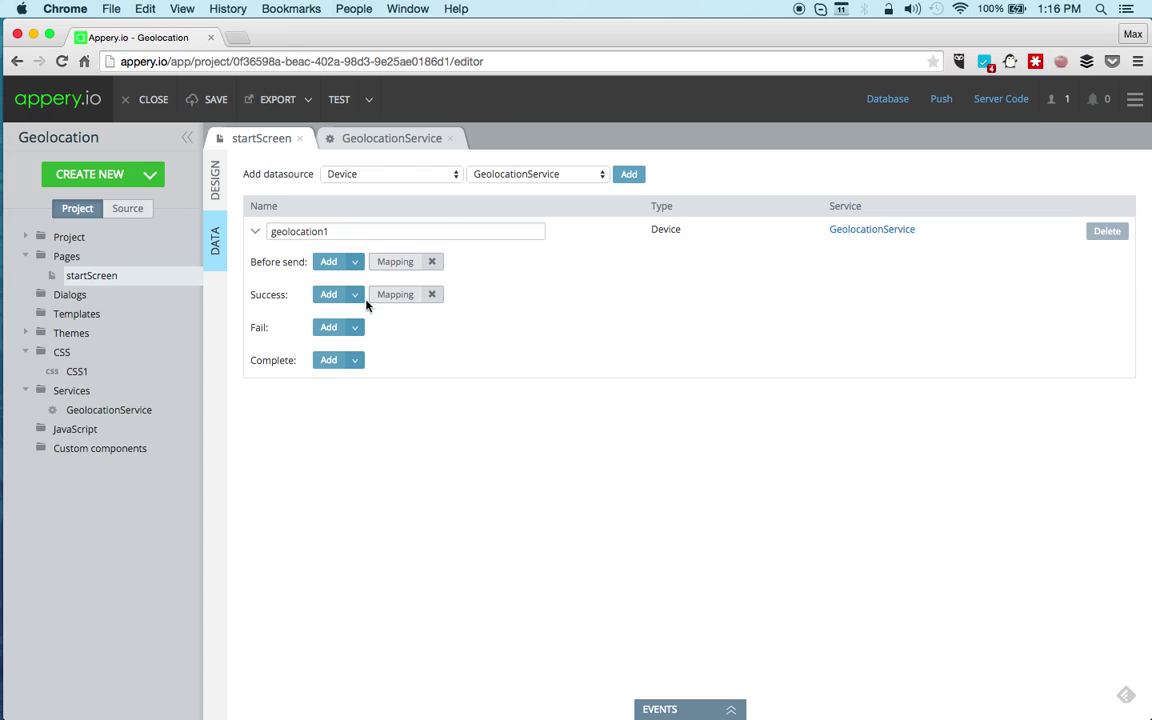
Map latitude and longitude to mobiletextinput_3/4 Text and googlemap_5 Latitude/Longitude, then save
{"action": "left_click", "coordinate": [392, 298]}
{"action": "left_click", "coordinate": [403, 273]}
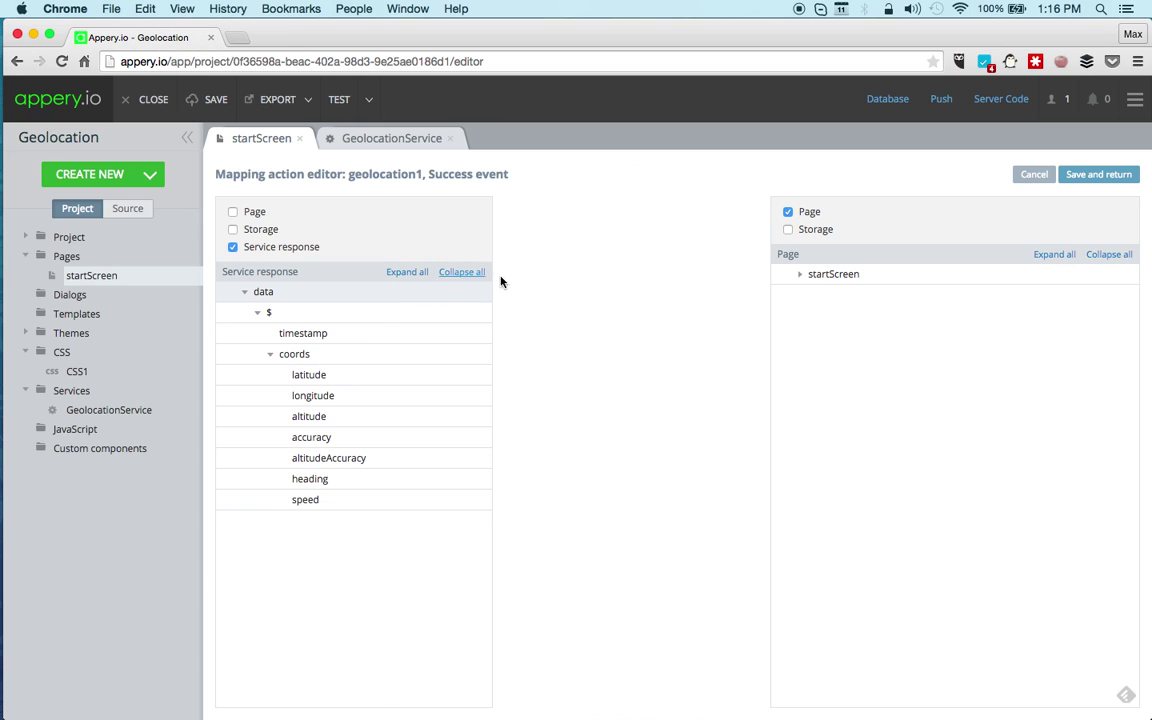
{"action": "left_click", "coordinate": [1060, 258]}
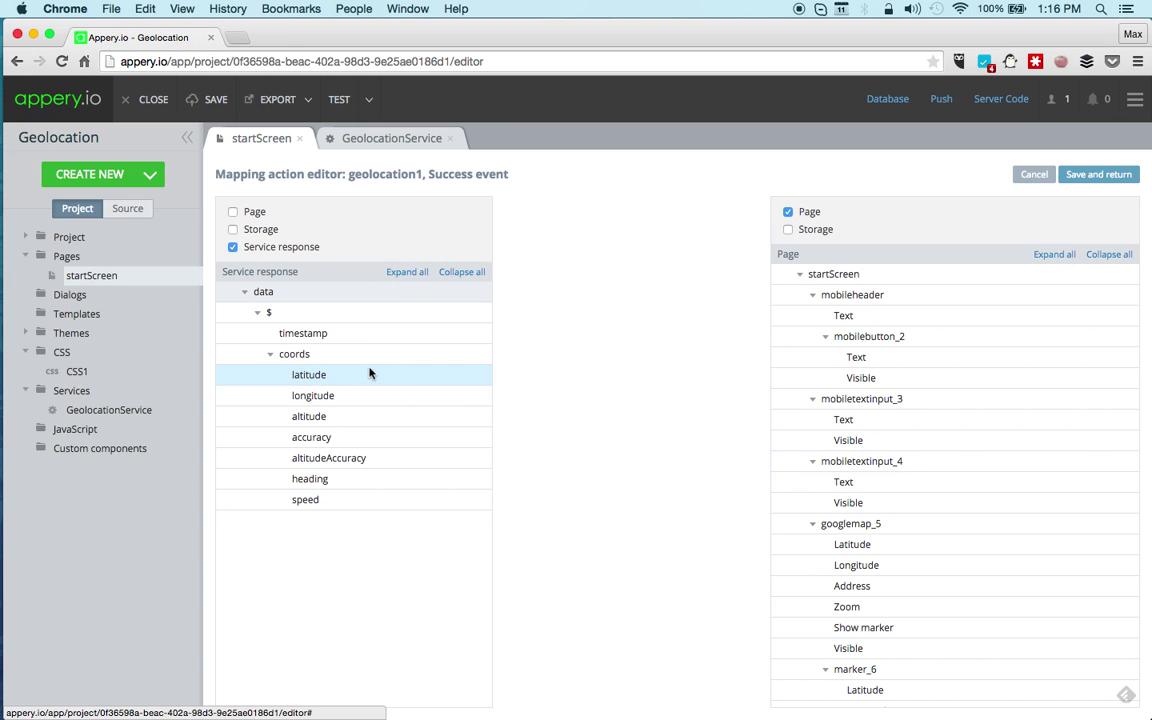
{"action": "left_click_drag", "start_coordinate": [362, 380], "coordinate": [915, 420]}
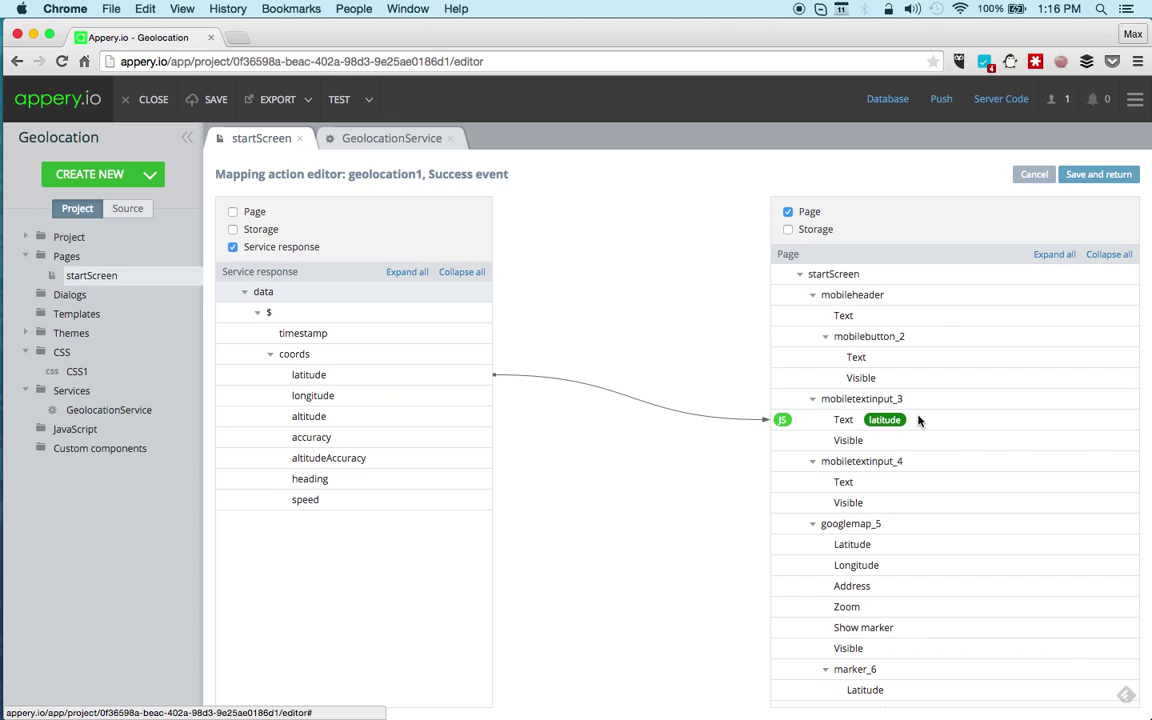
{"action": "left_click_drag", "start_coordinate": [427, 401], "coordinate": [949, 482]}
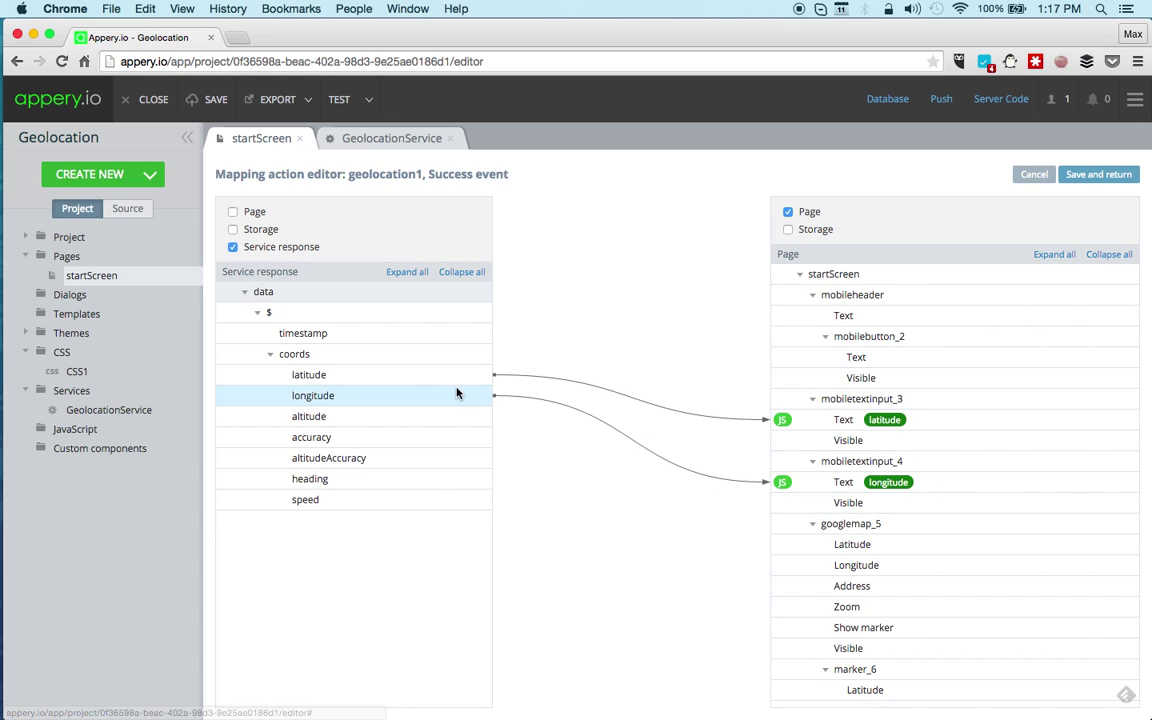
{"action": "left_click_drag", "start_coordinate": [400, 378], "coordinate": [941, 546]}
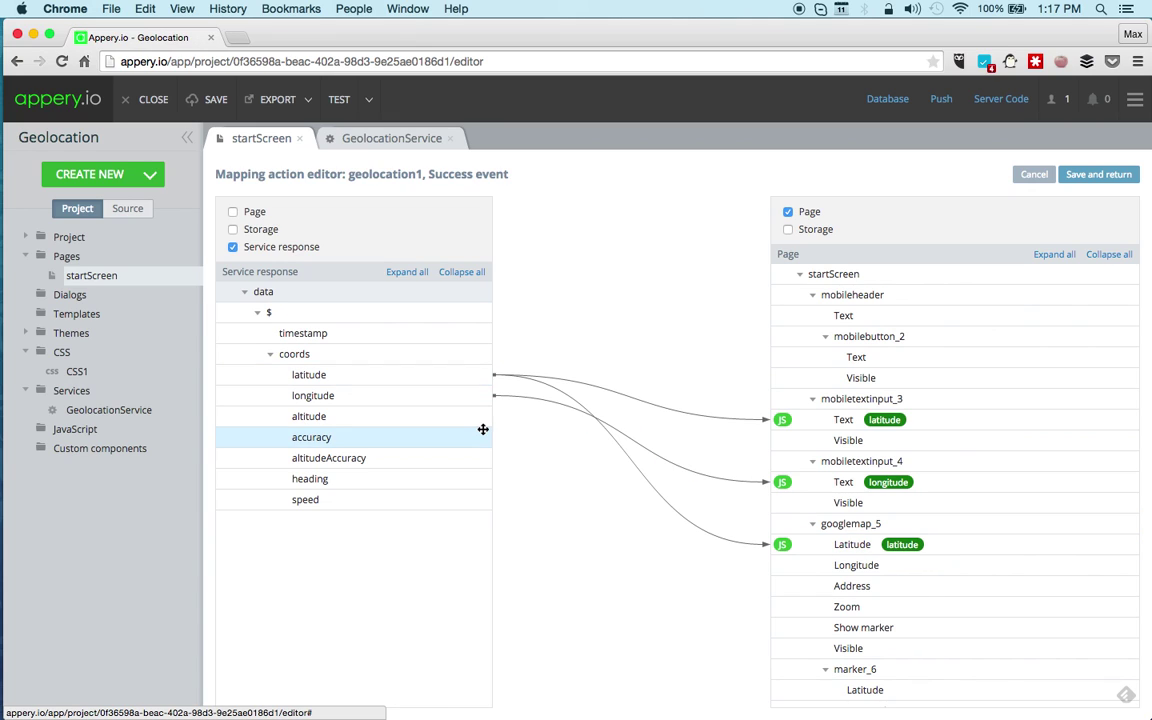
{"action": "left_click_drag", "start_coordinate": [440, 397], "coordinate": [941, 566]}
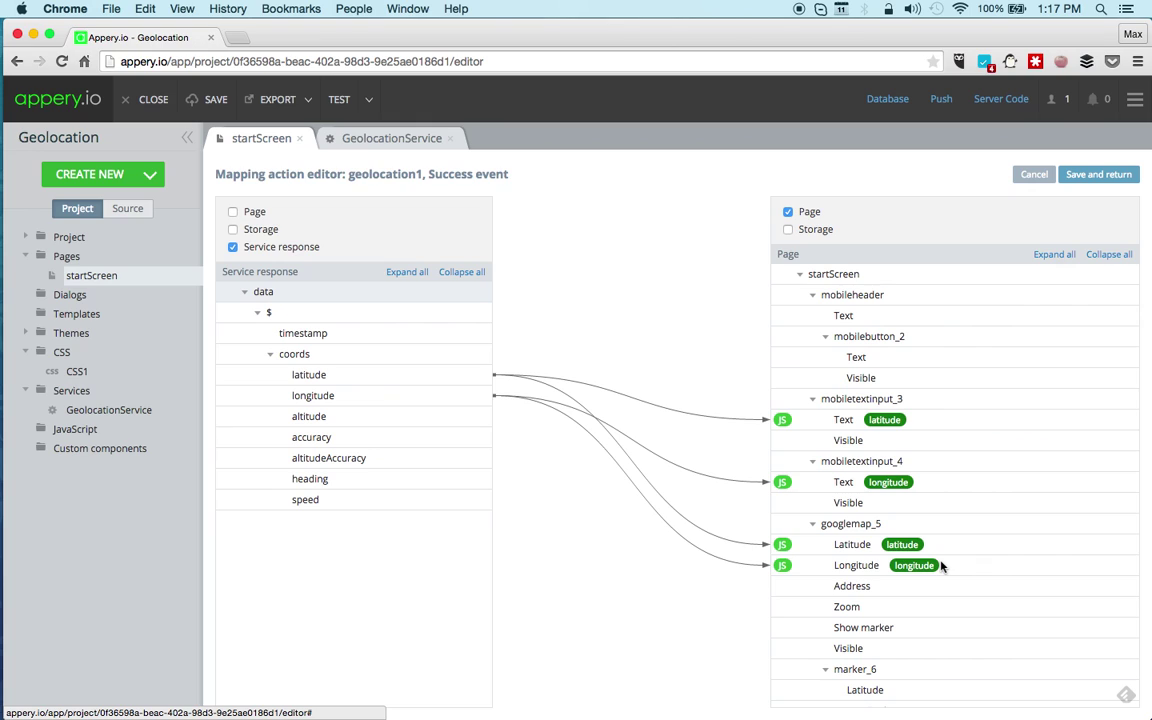
{"action": "left_click", "coordinate": [1106, 177]}
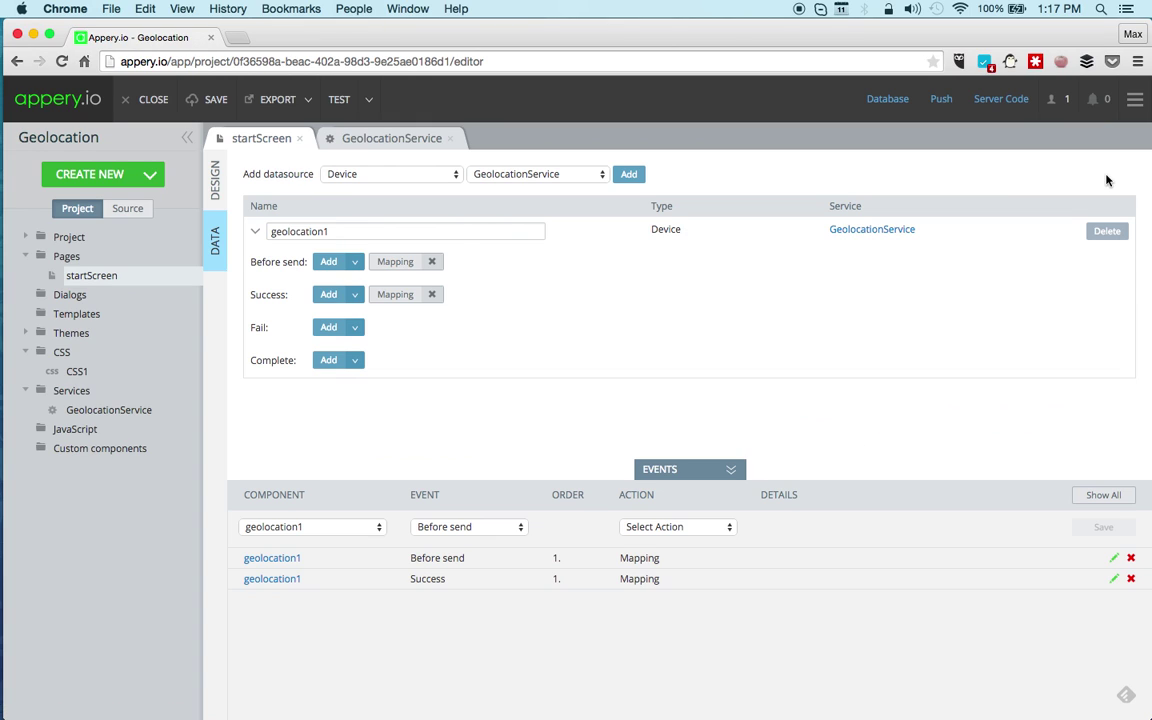
Give the Location button a Click event that invokes the geolocation1 service
{"action": "left_click", "coordinate": [214, 180]}
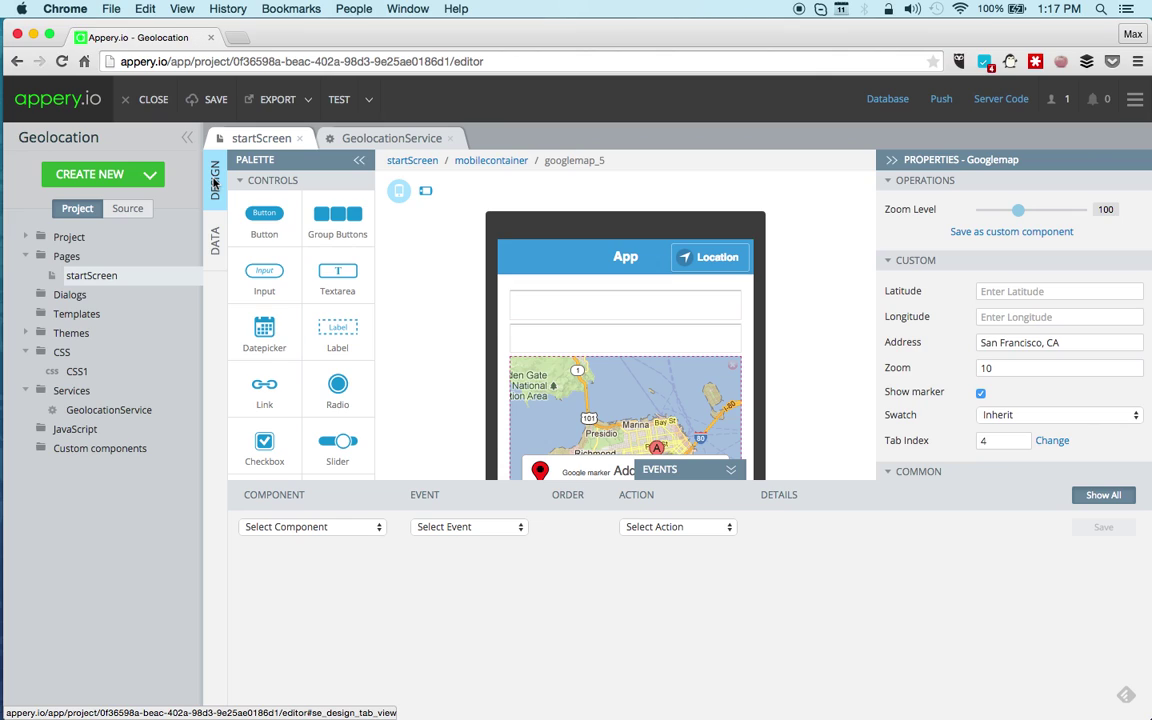
{"action": "left_click", "coordinate": [695, 257]}
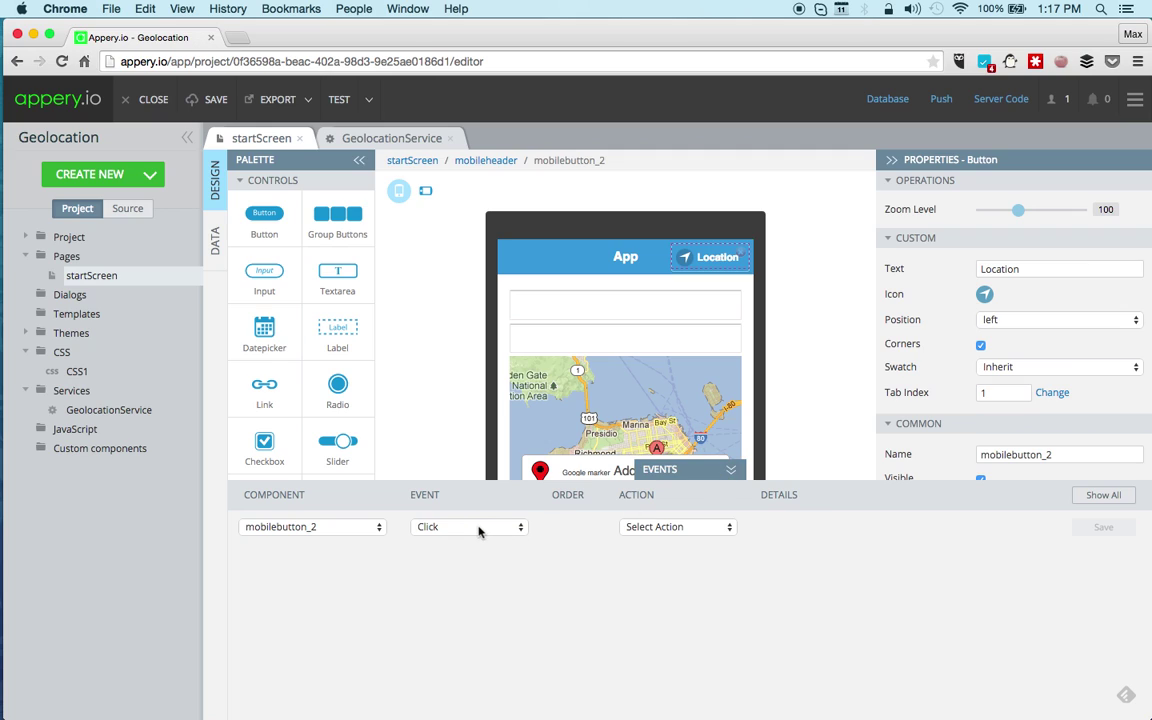
{"action": "left_click", "coordinate": [658, 527]}
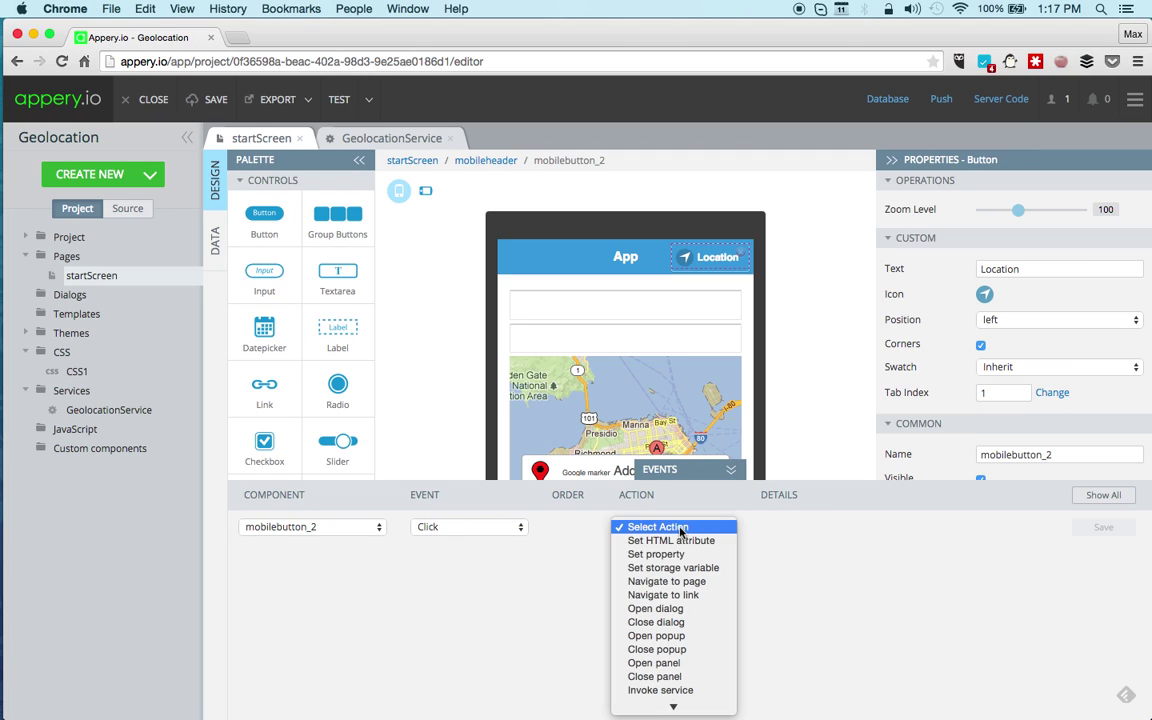
{"action": "left_click", "coordinate": [684, 690]}
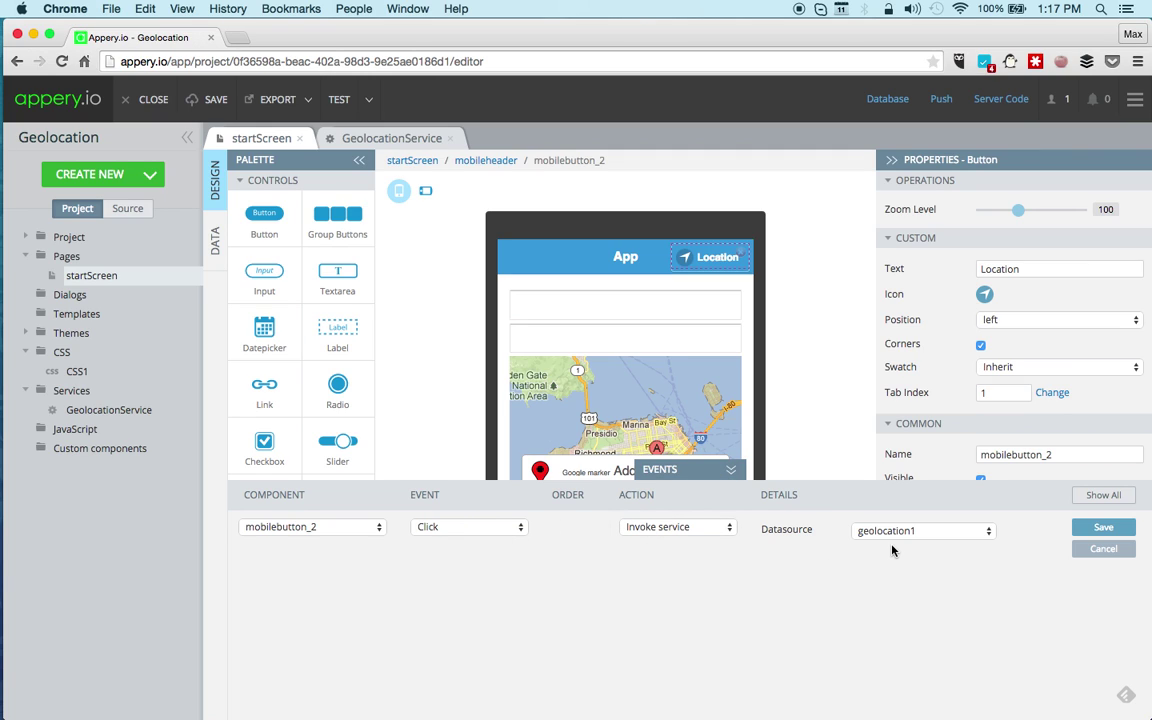
{"action": "left_click", "coordinate": [1100, 527]}
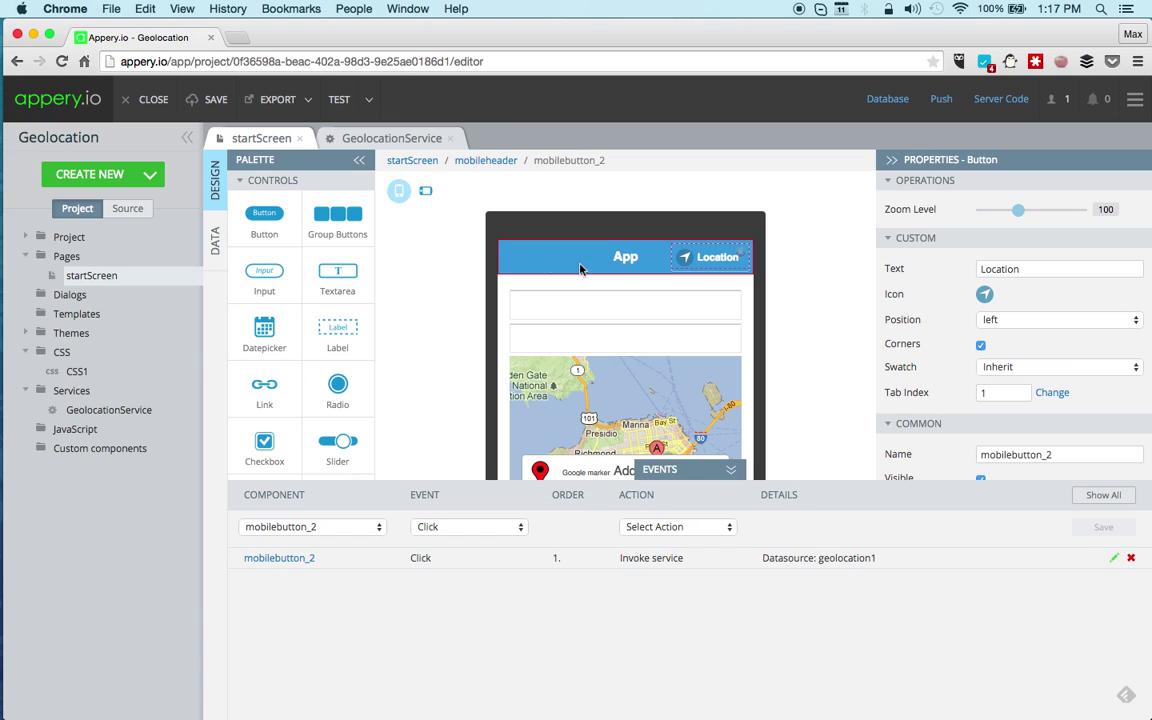
{"action": "left_click", "coordinate": [339, 101]}
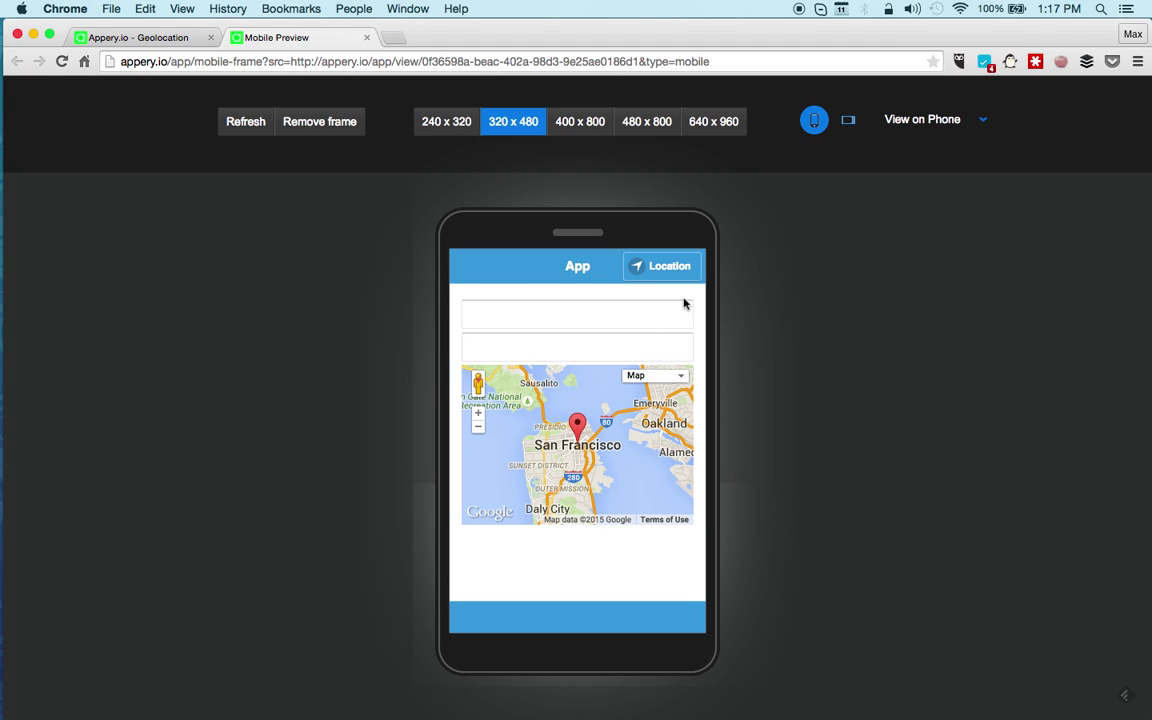
{"action": "left_click", "coordinate": [674, 269]}
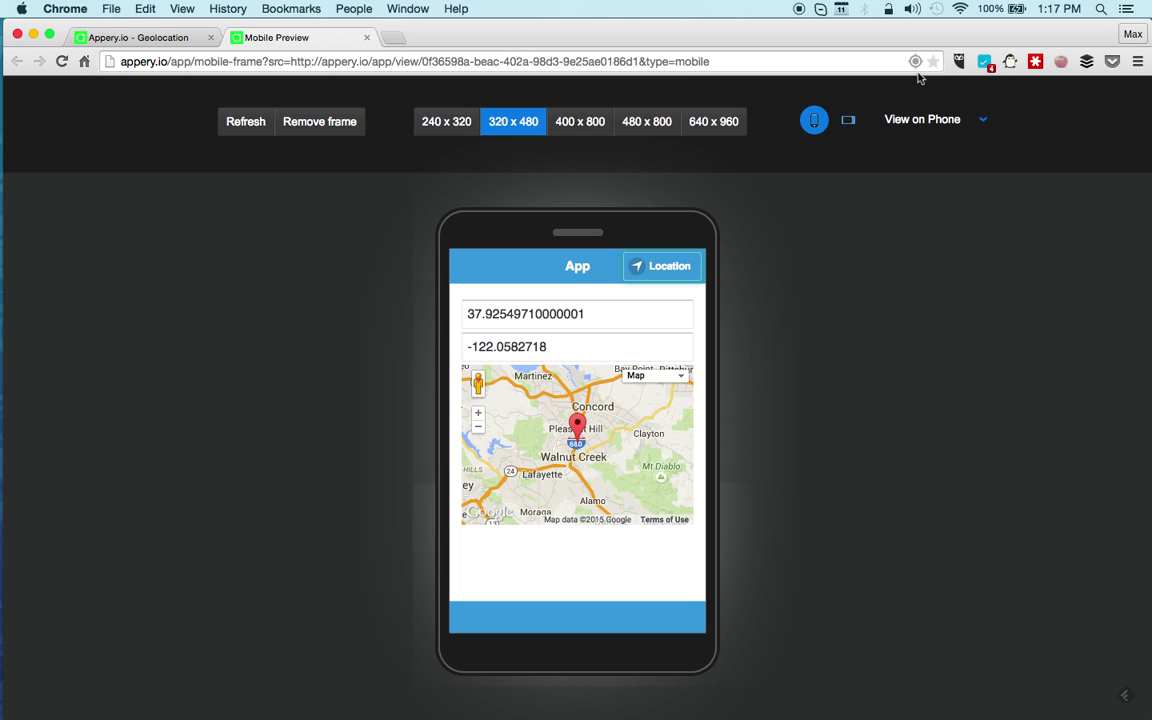
{"action": "mouse_move", "coordinate": [915, 68]}
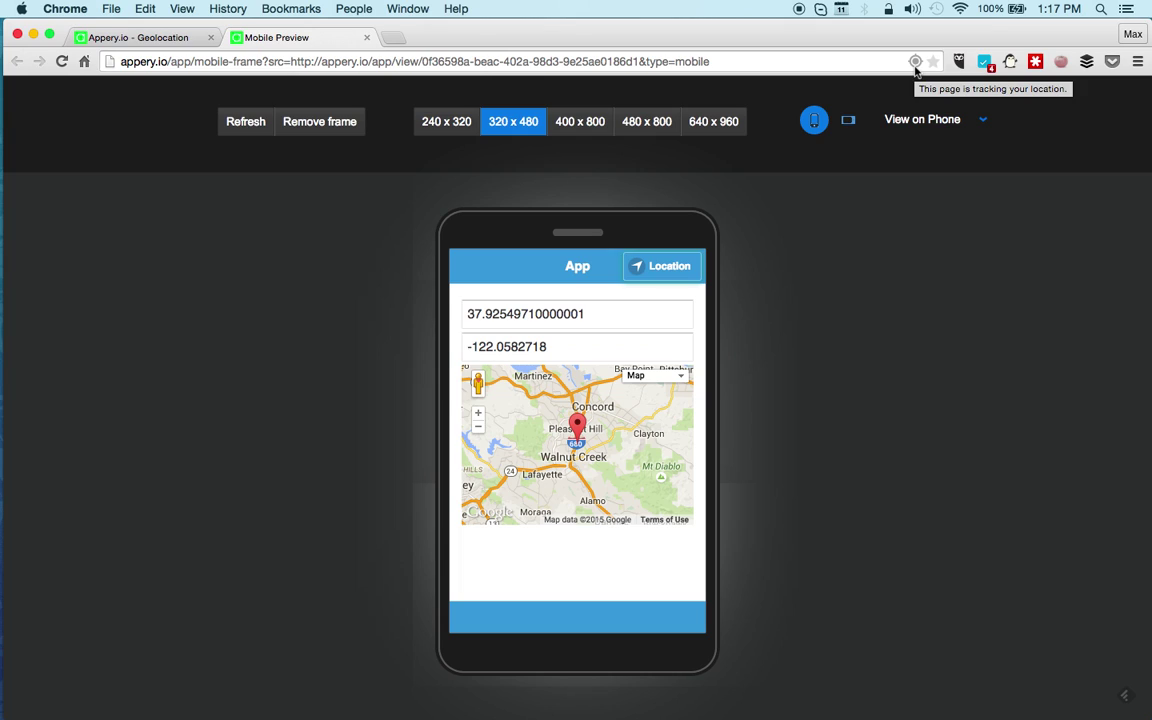